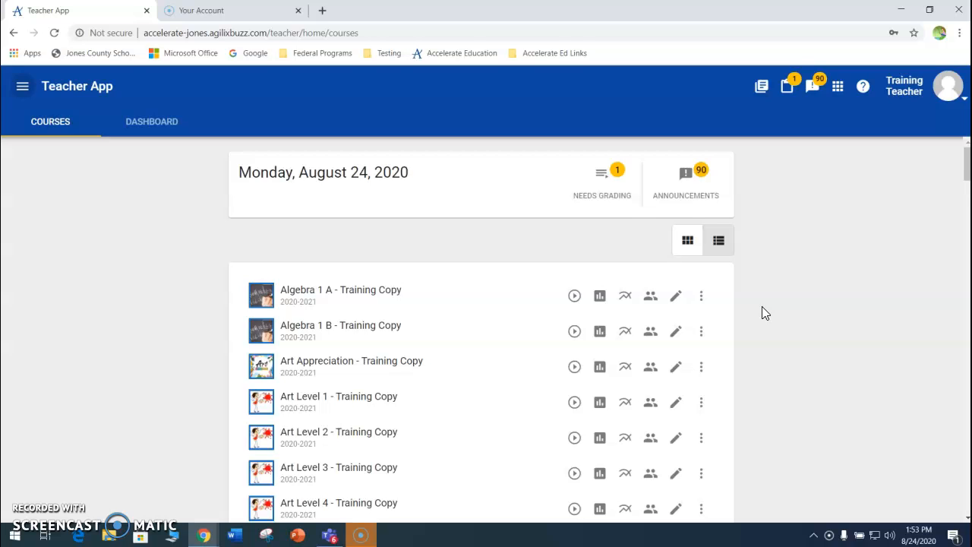
Open the Clipboard and view the blank rich text activity form without creating an activity
click(772, 305)
click(22, 86)
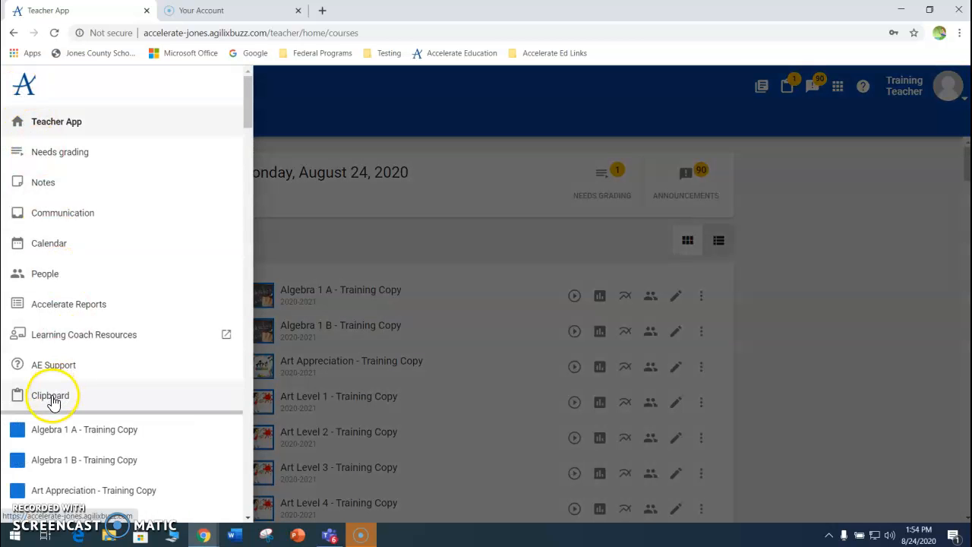
click(47, 403)
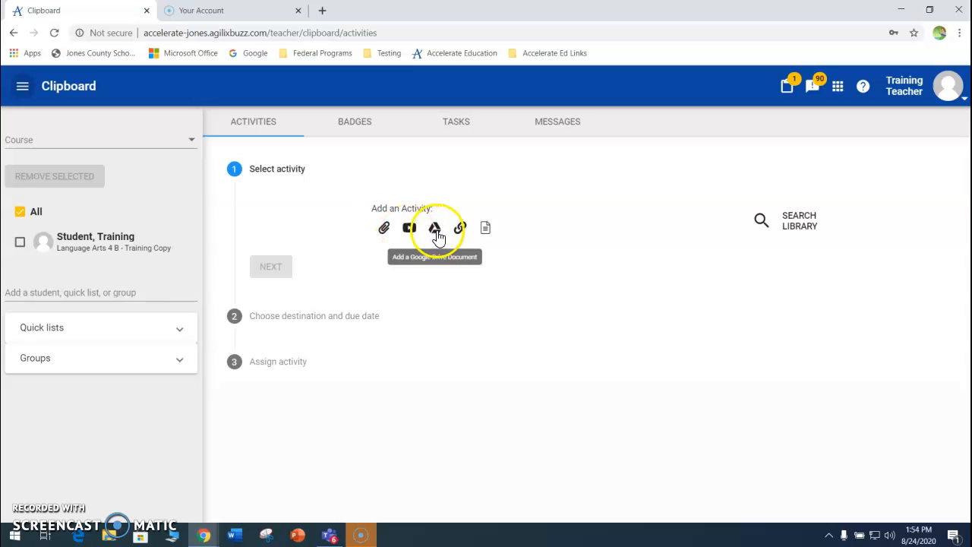
click(488, 232)
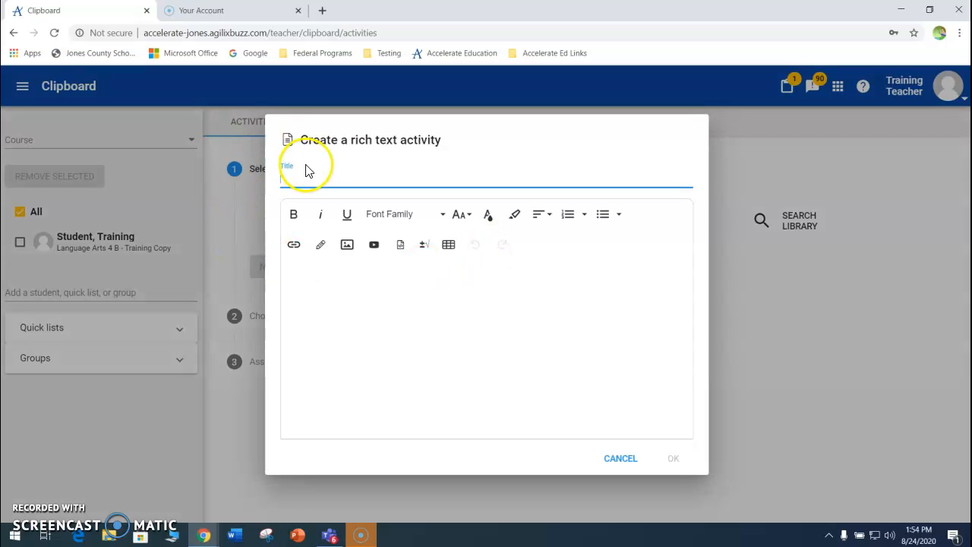
click(626, 459)
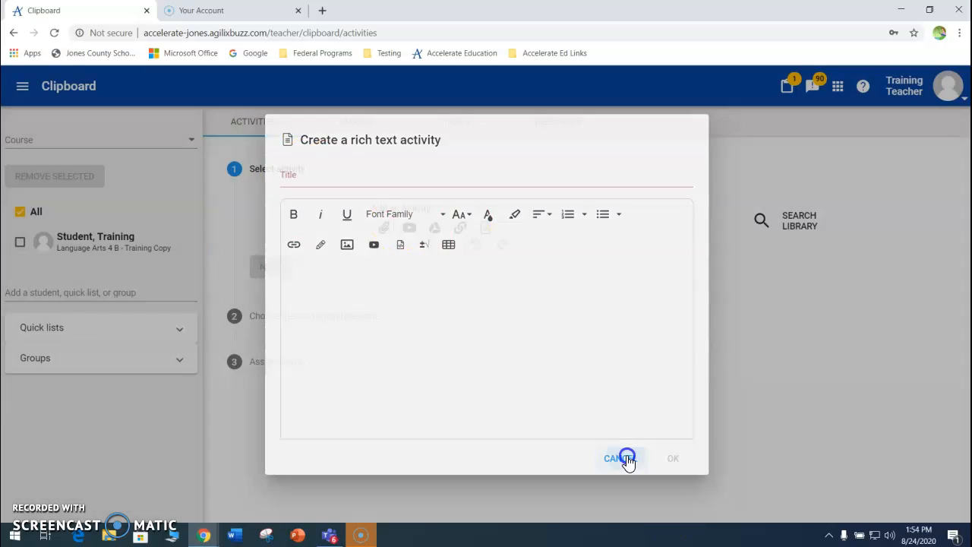
Add a gradable file activity titled "Complete F/R Lunch Application" using the desktop file "Free and Reduced Lunch Application Form clf"
click(382, 227)
click(333, 277)
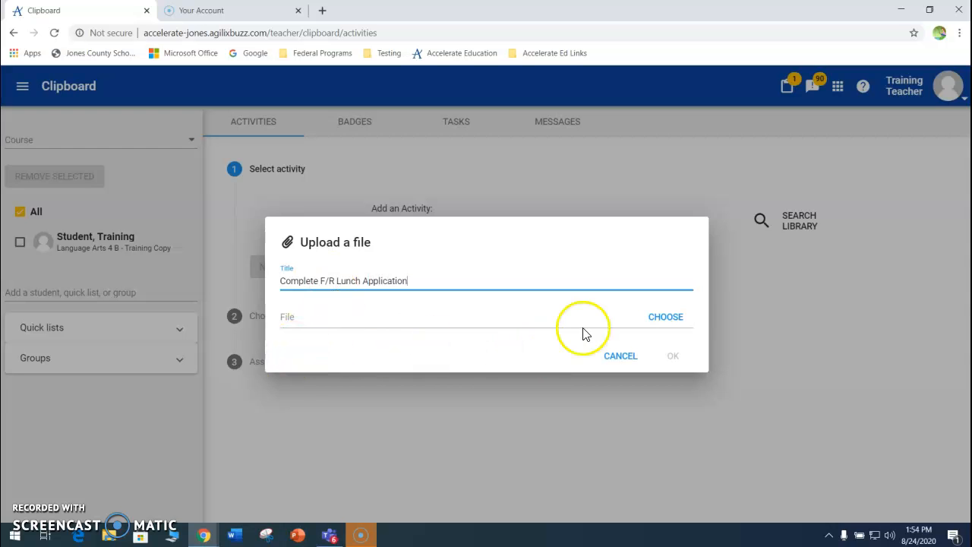
click(682, 320)
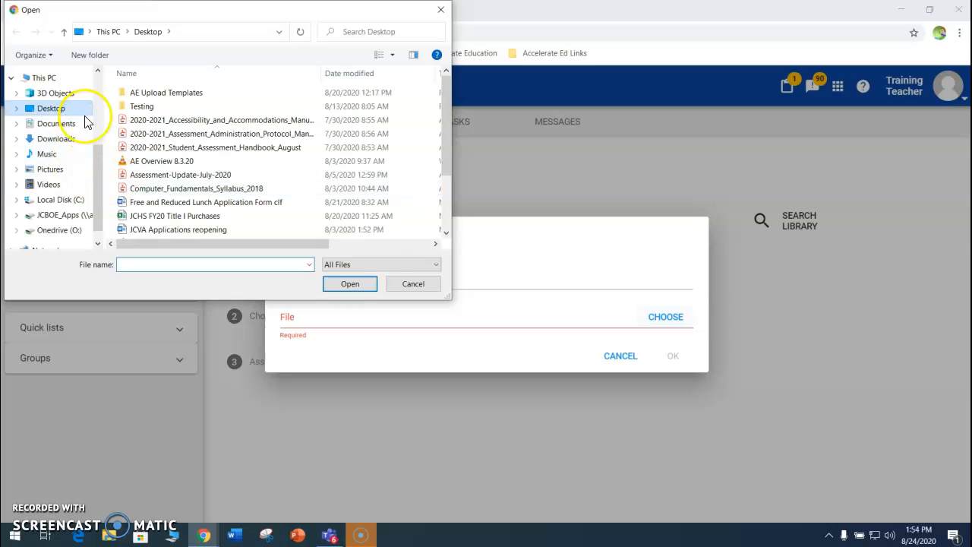
click(191, 202)
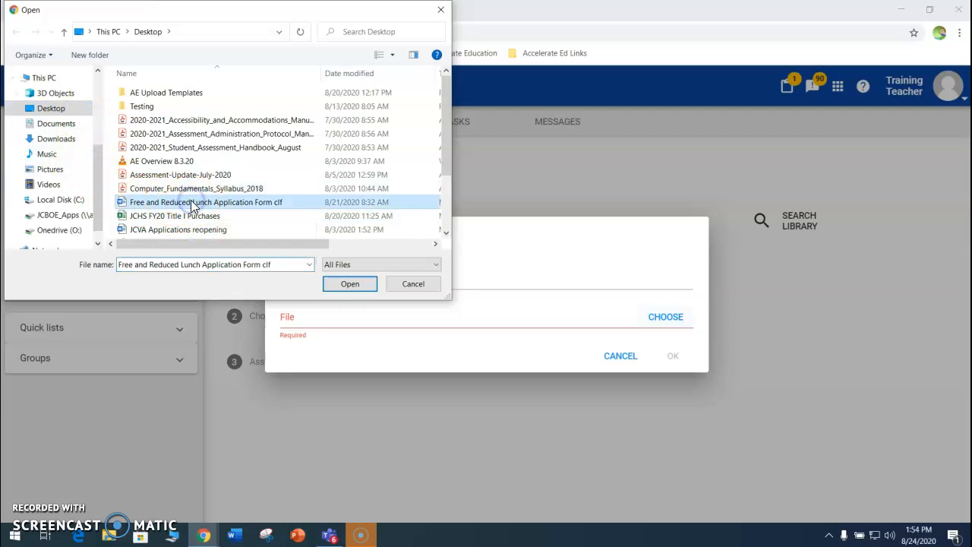
click(350, 283)
click(675, 357)
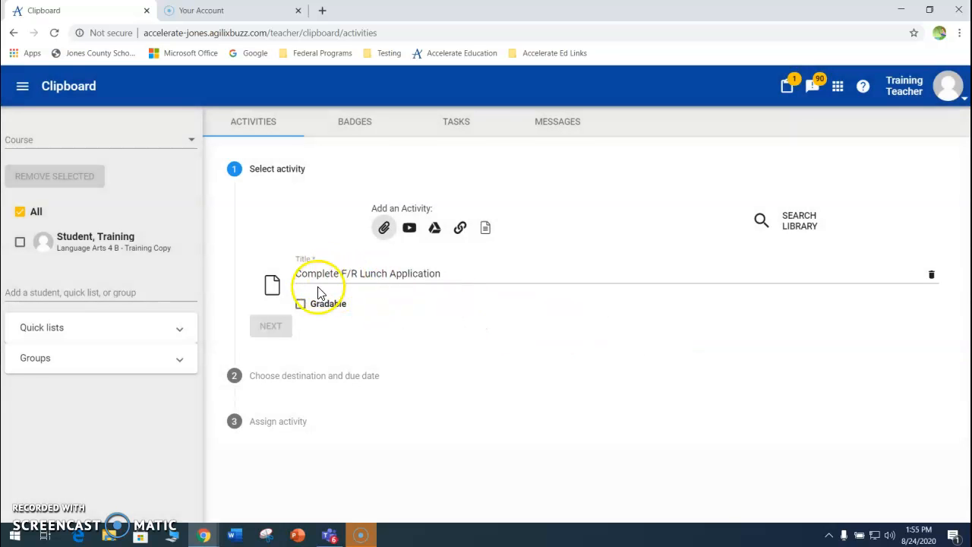
click(301, 305)
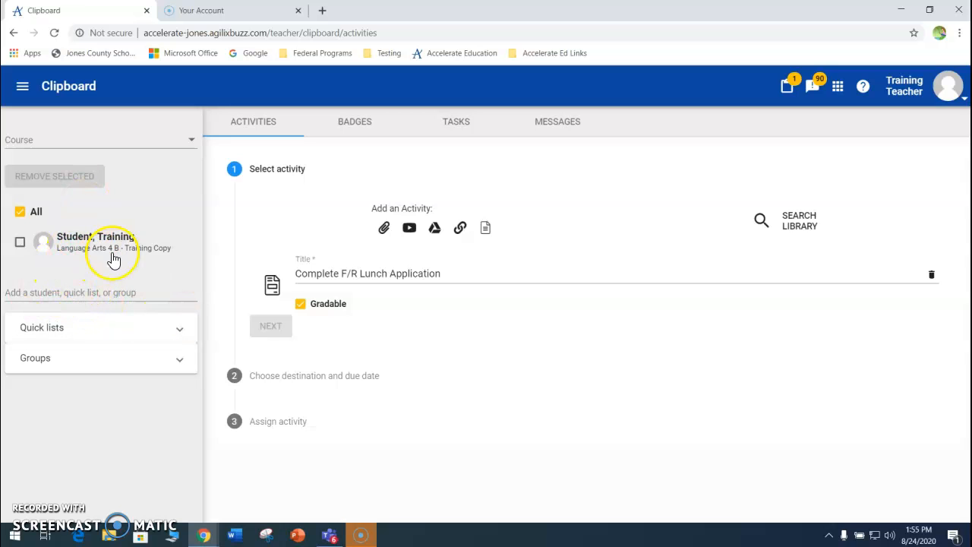
Add the training student from Language Arts 1 B - Training Copy to the clipboard recipients
click(59, 291)
scroll(75, 394, down, 3)
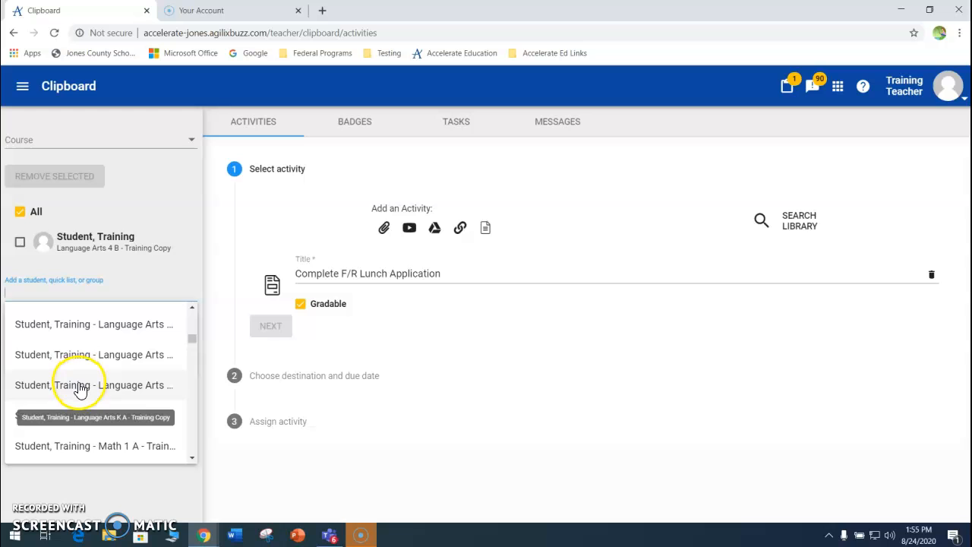
scroll(79, 388, down, 3)
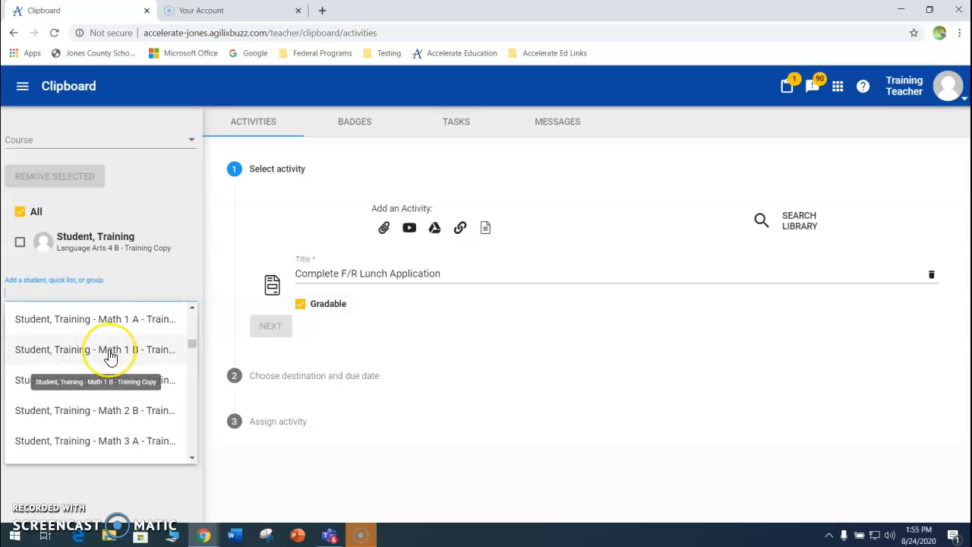
scroll(109, 353, up, 2)
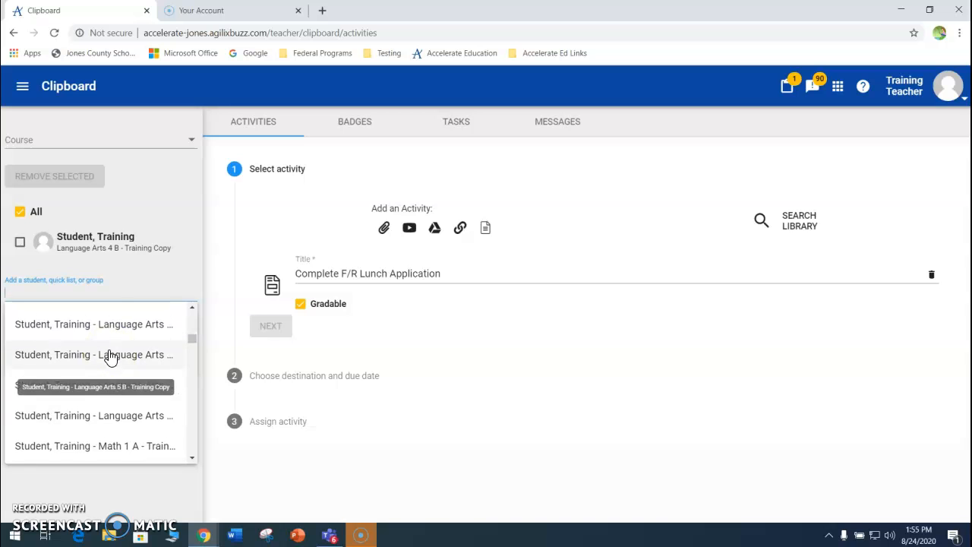
scroll(109, 357, up, 1)
scroll(110, 364, up, 1)
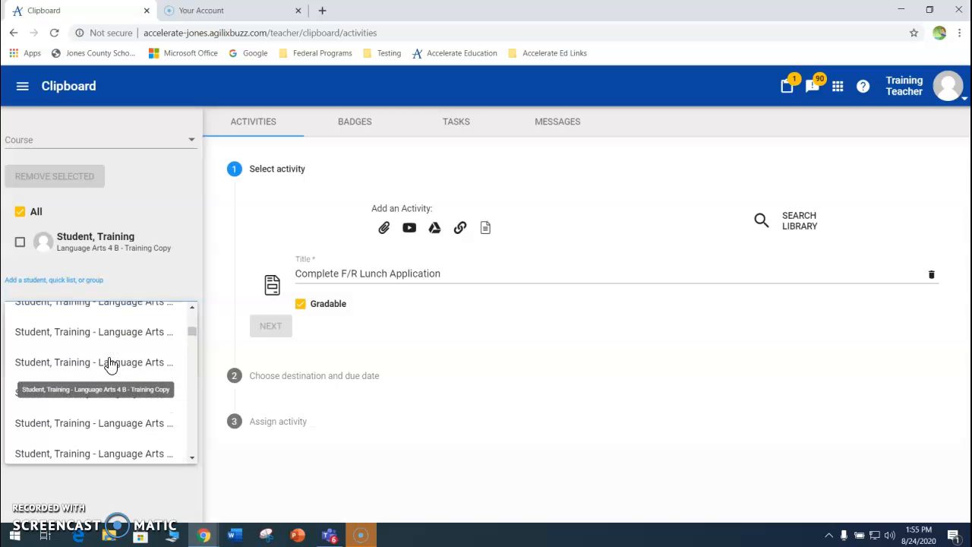
click(132, 310)
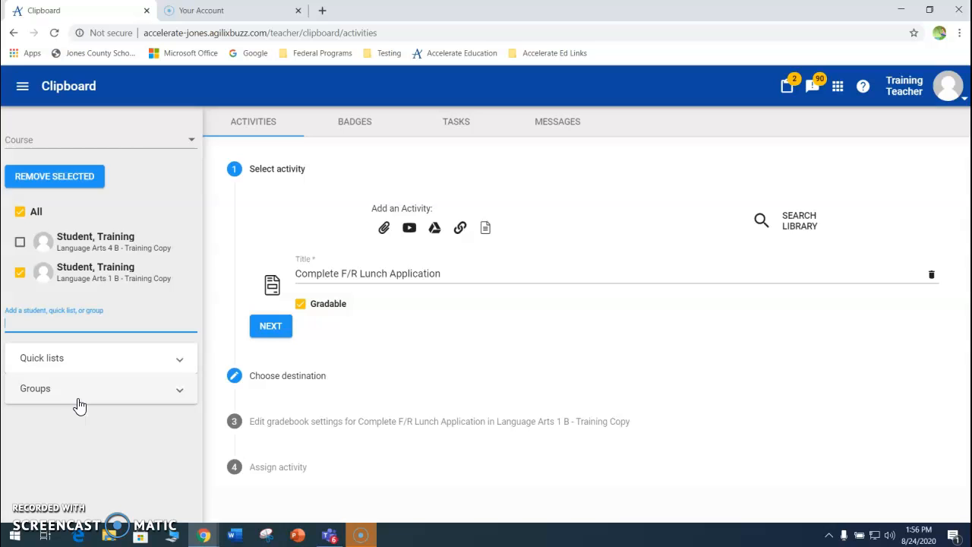
Choose the folder "All the Good Stuff I Like to Teach" as the activity's destination and proceed to its gradebook settings
click(263, 328)
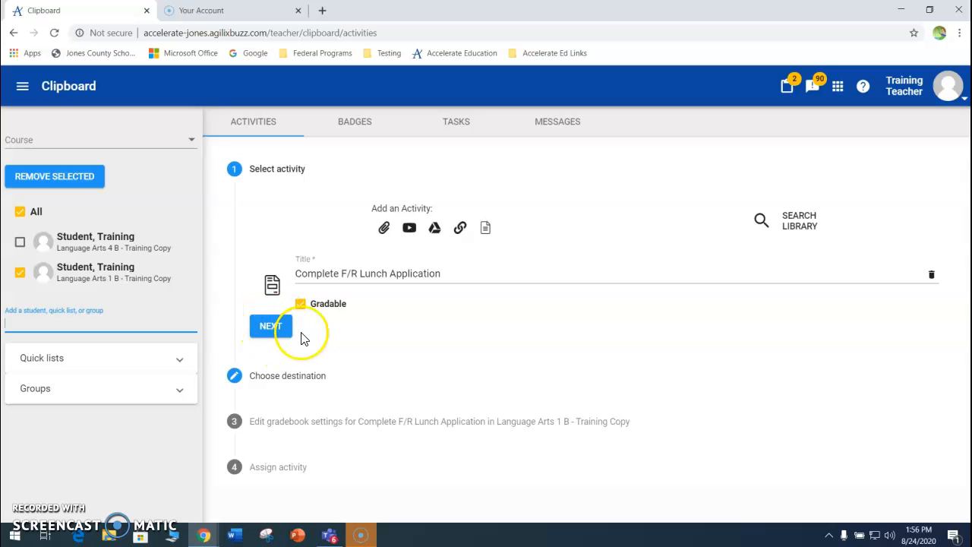
click(271, 328)
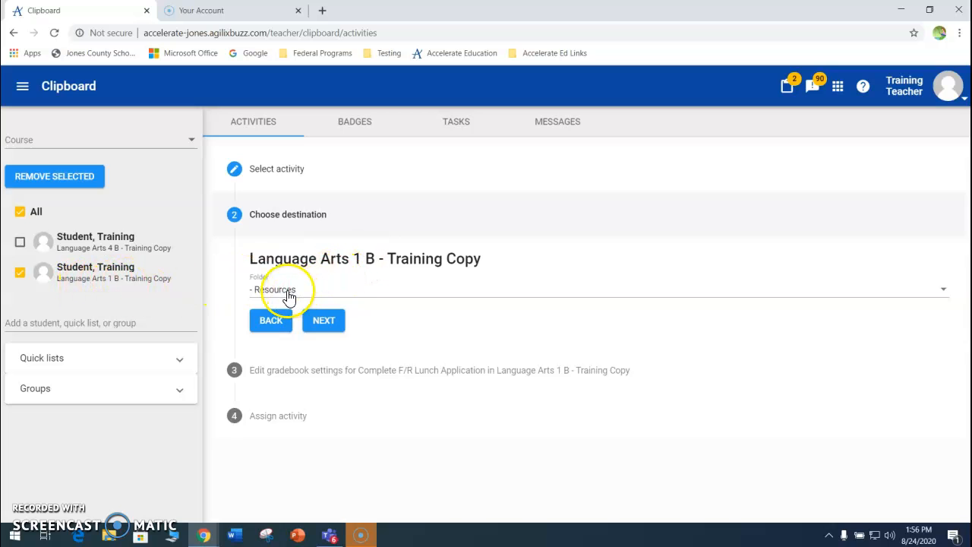
click(318, 294)
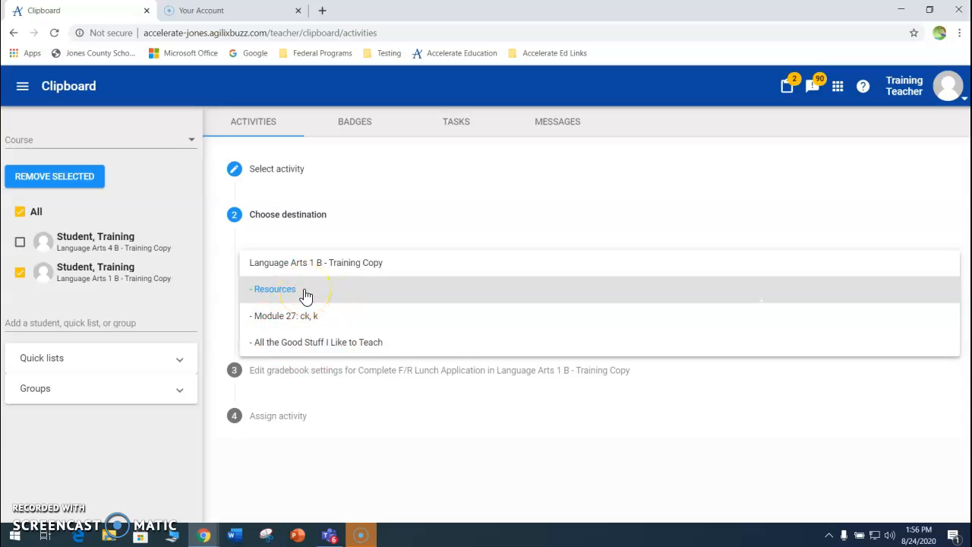
click(301, 345)
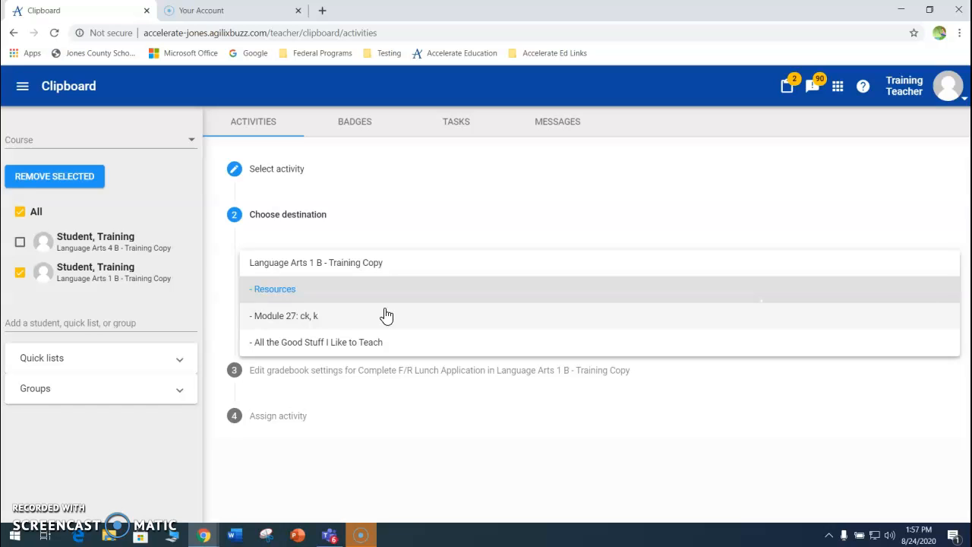
click(307, 348)
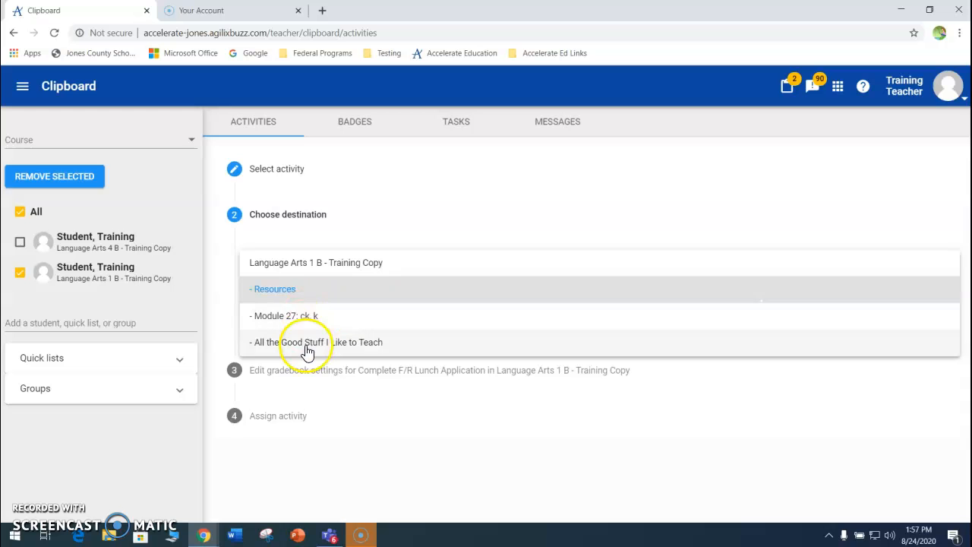
click(323, 366)
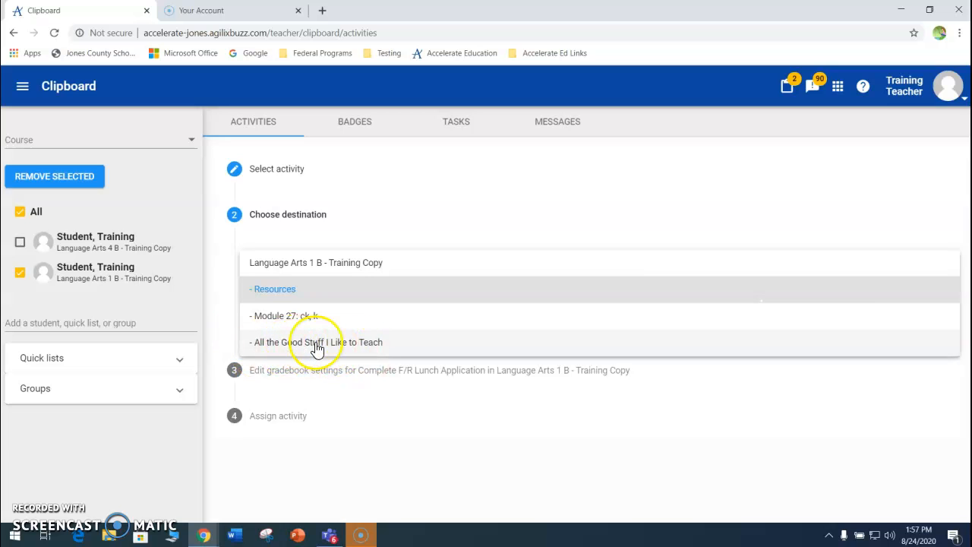
click(346, 347)
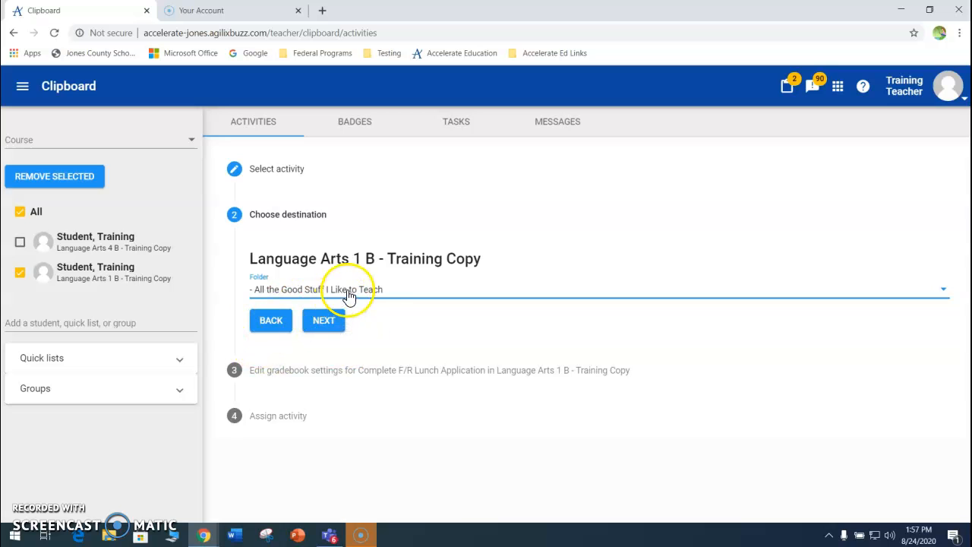
click(334, 332)
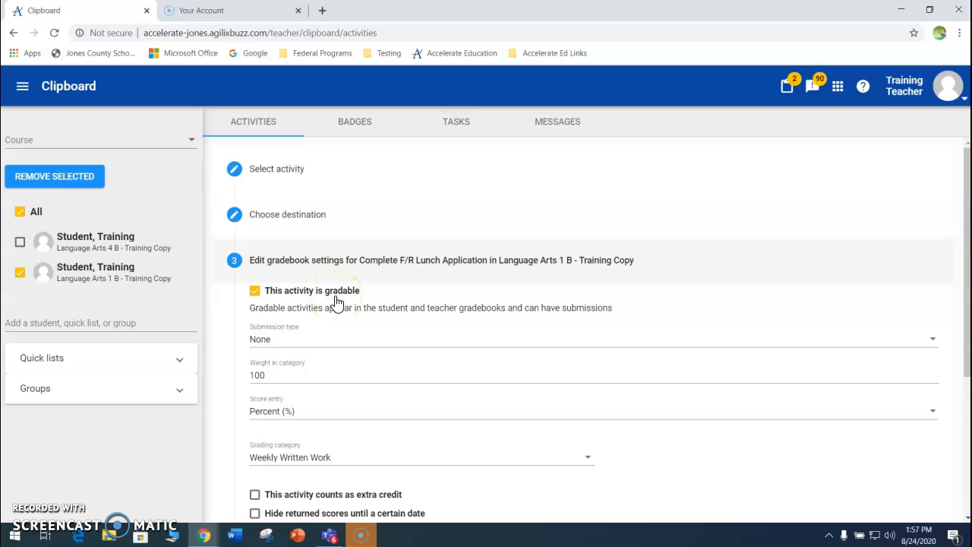
Set the submission type to Single document and the grading category to Benchmark Assessments, and count the activity as extra credit
scroll(337, 303, down, 1)
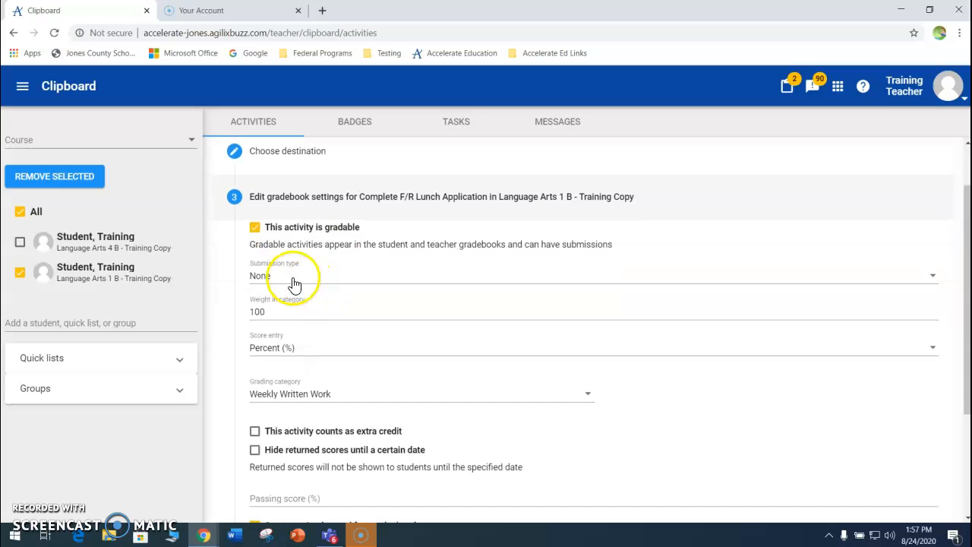
click(294, 284)
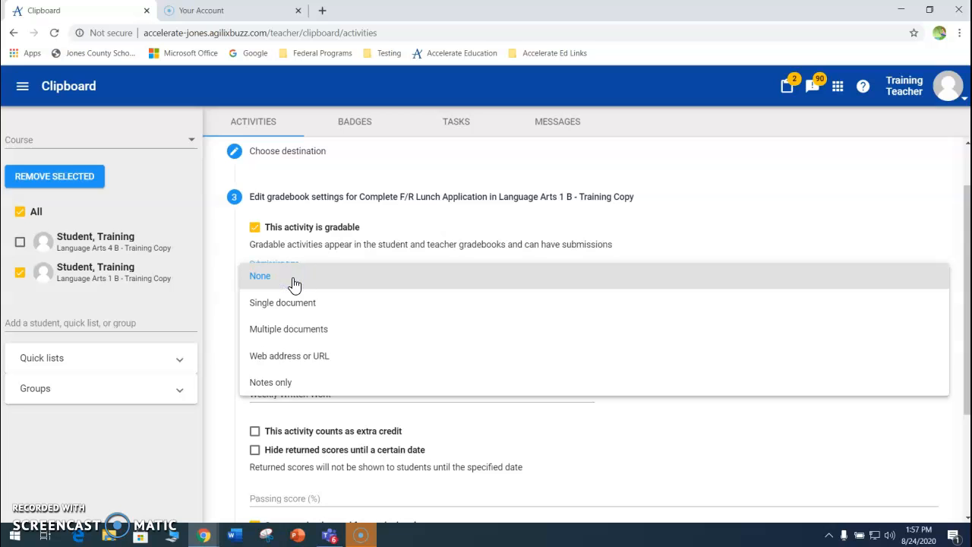
click(289, 308)
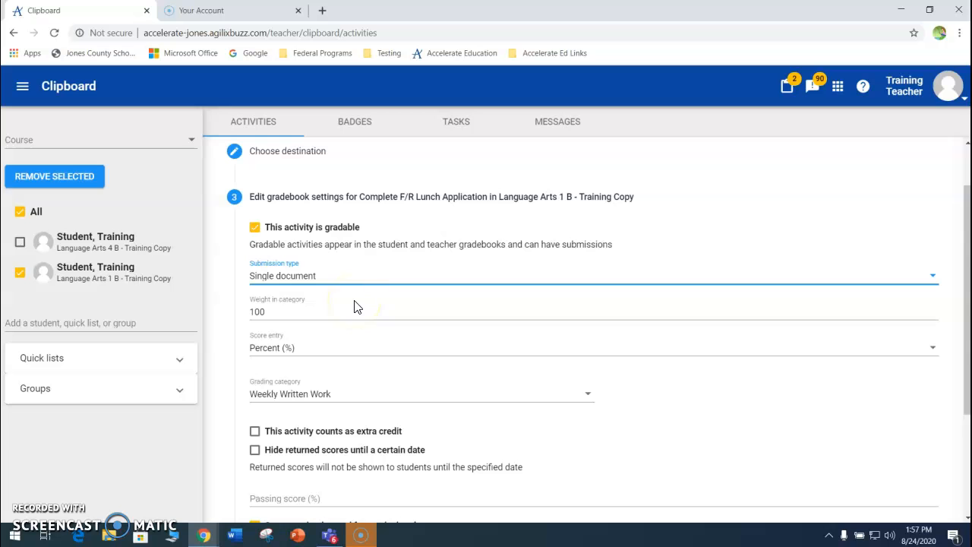
scroll(357, 306, down, 1)
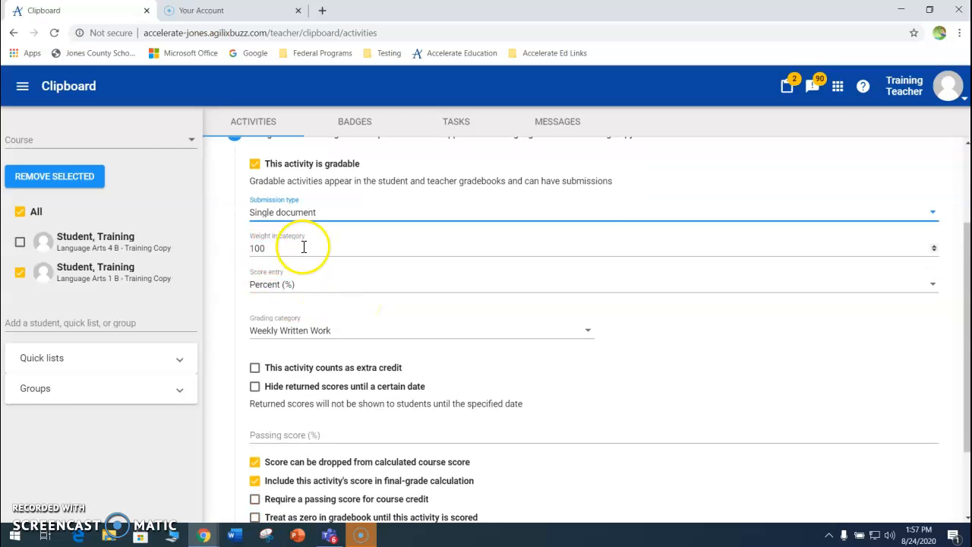
click(342, 329)
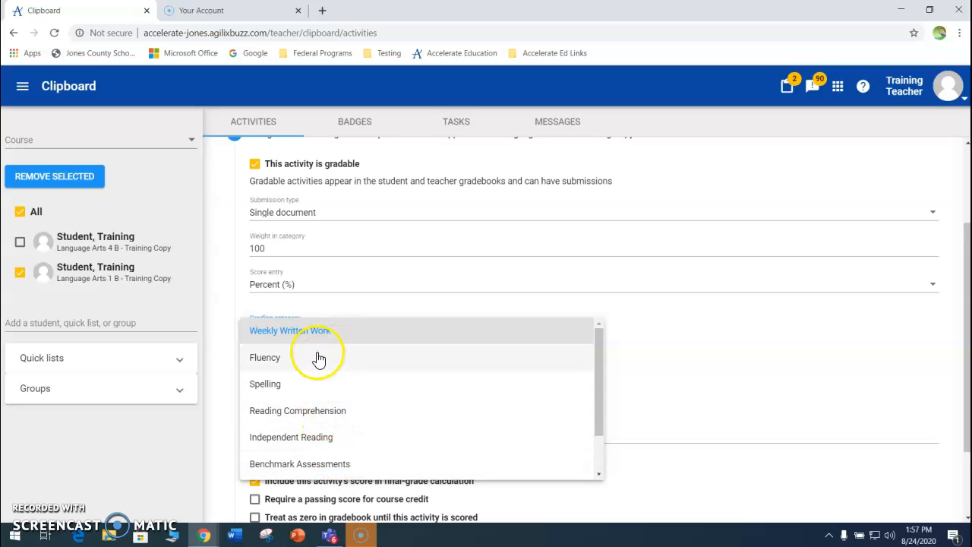
click(326, 462)
scroll(280, 369, down, 2)
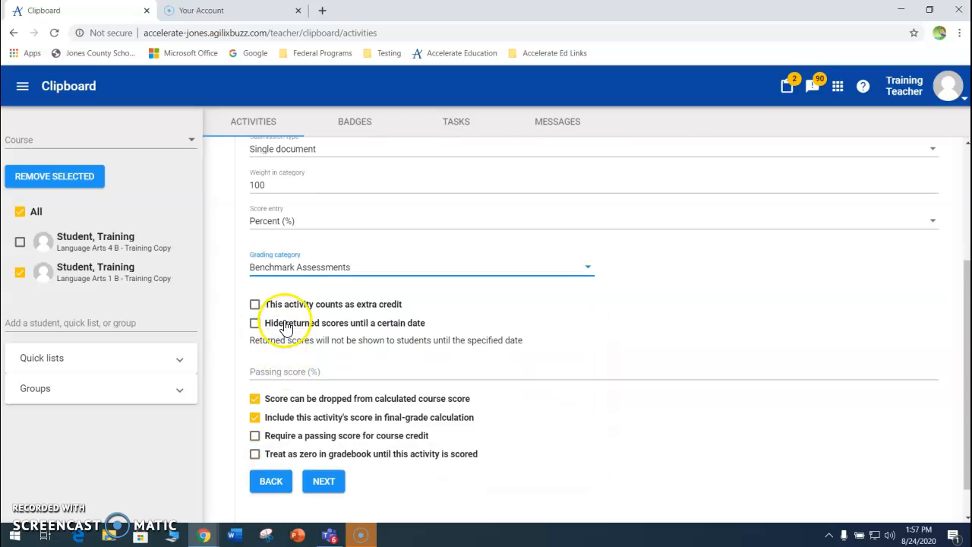
click(256, 306)
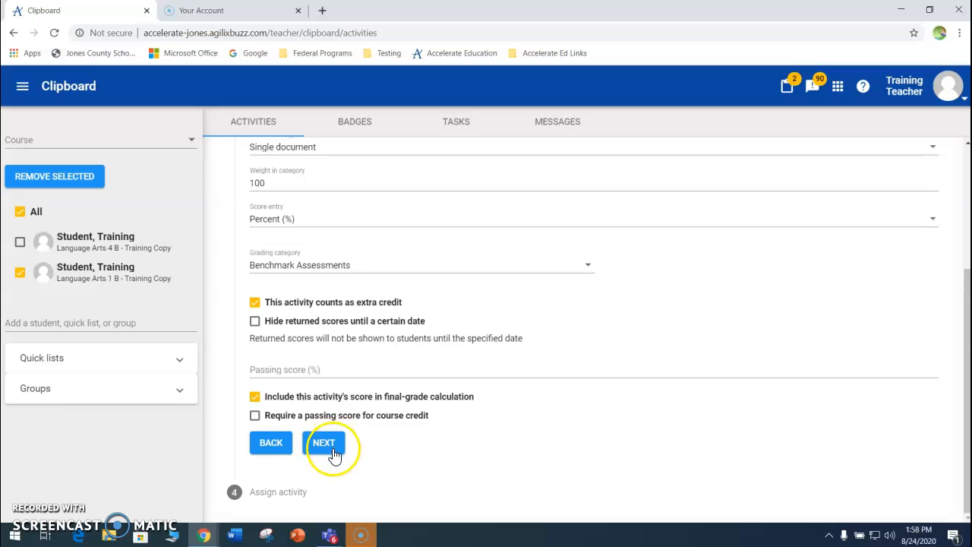
Accept the gradebook settings and assign the lunch application activity to the selected Language Arts 1 B student
click(323, 443)
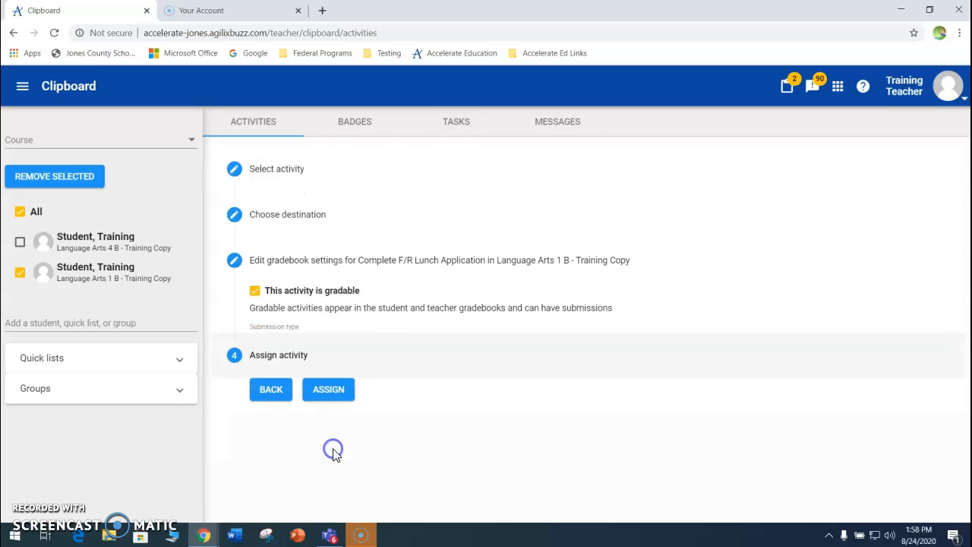
click(268, 338)
click(325, 341)
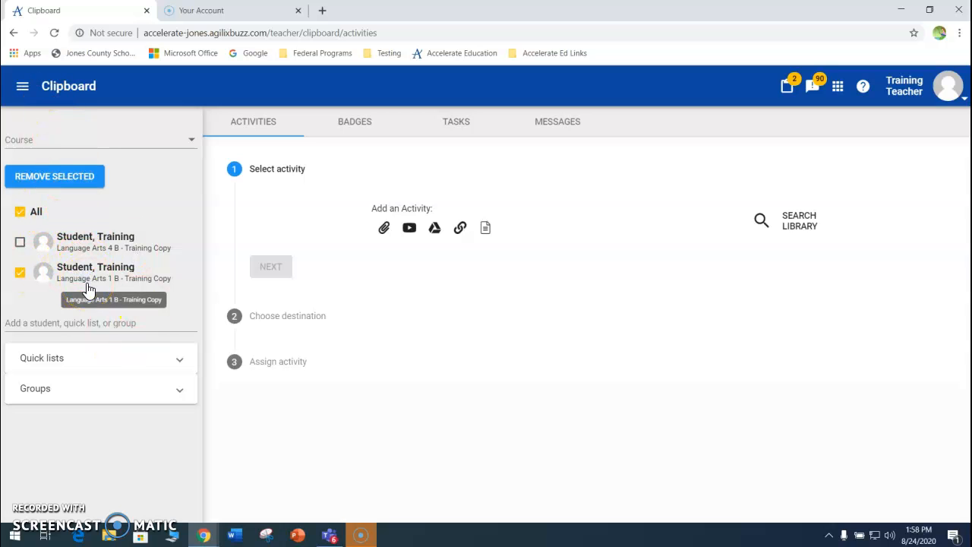
click(81, 186)
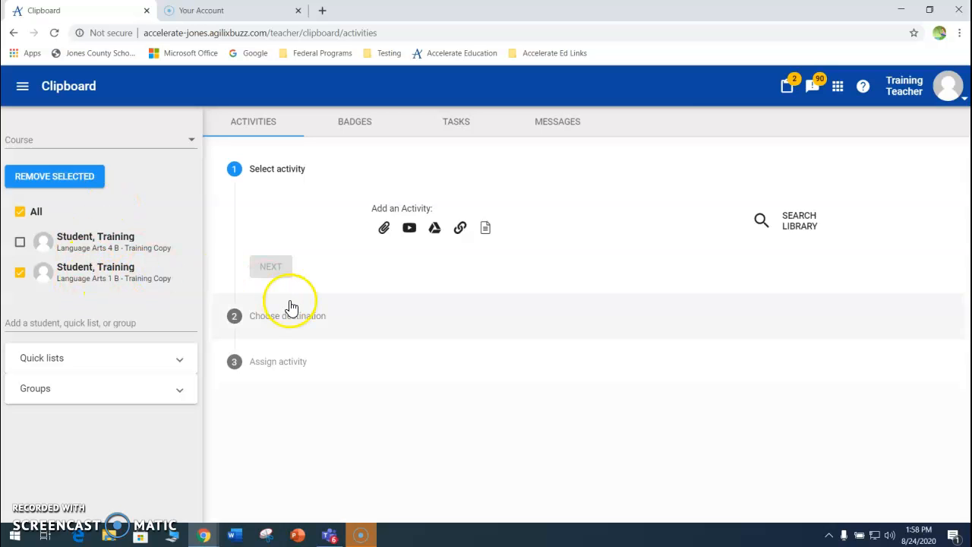
Log out of the teacher account and try to log in with the training student's username and password
click(917, 89)
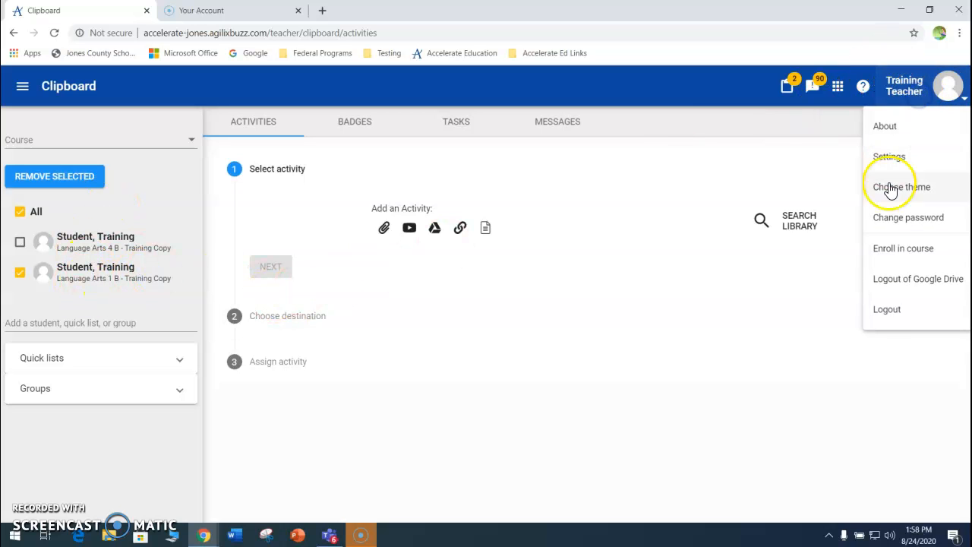
click(885, 309)
click(686, 89)
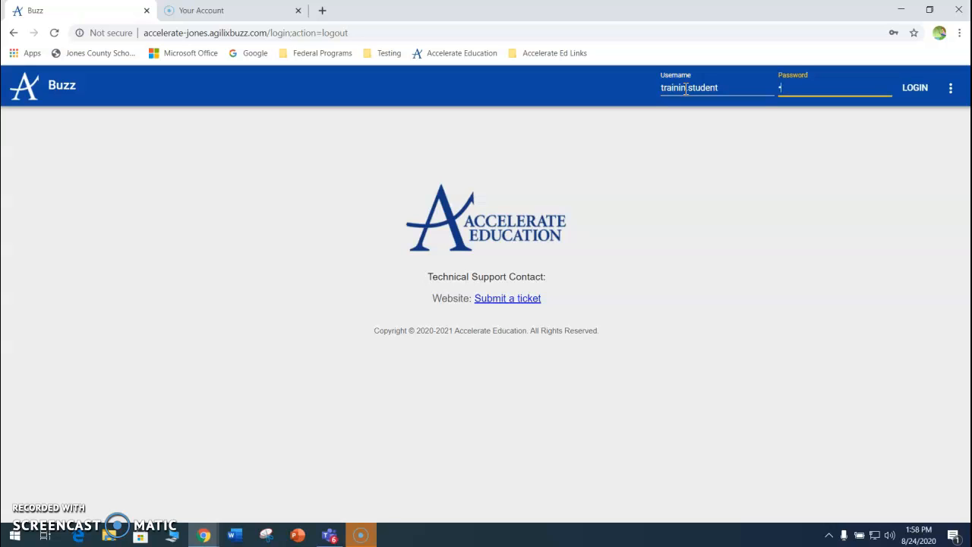
key(Return)
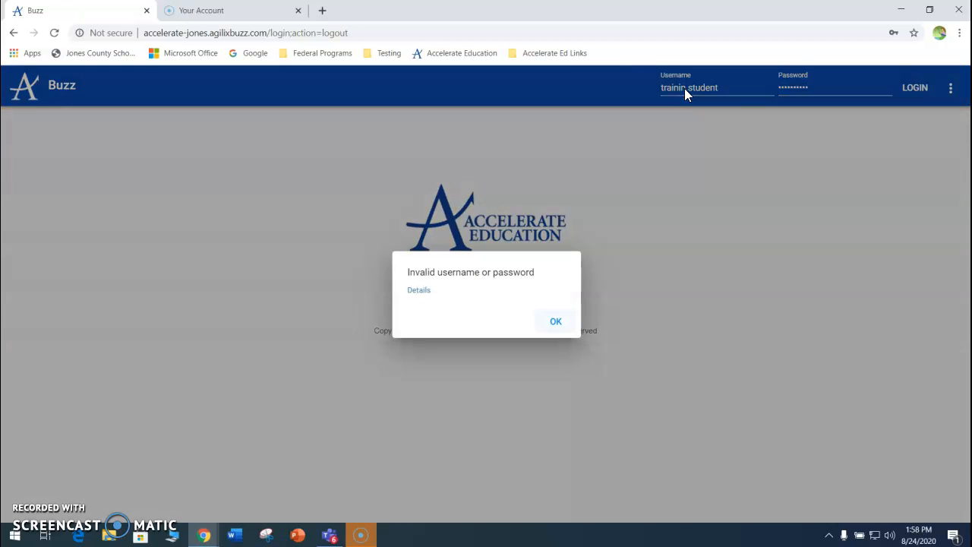
Dismiss the login error, re-enter the training student's password and retry the login
click(557, 322)
click(824, 87)
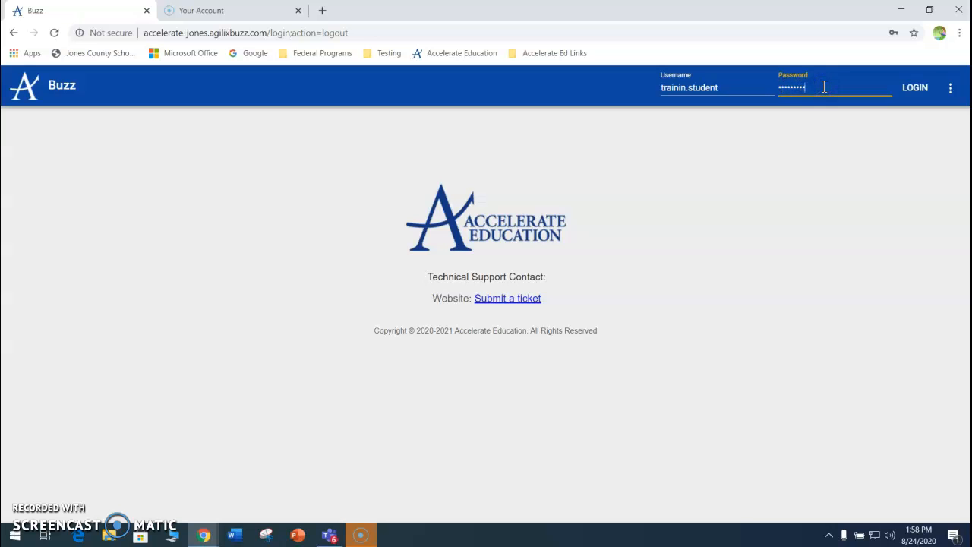
key(Return)
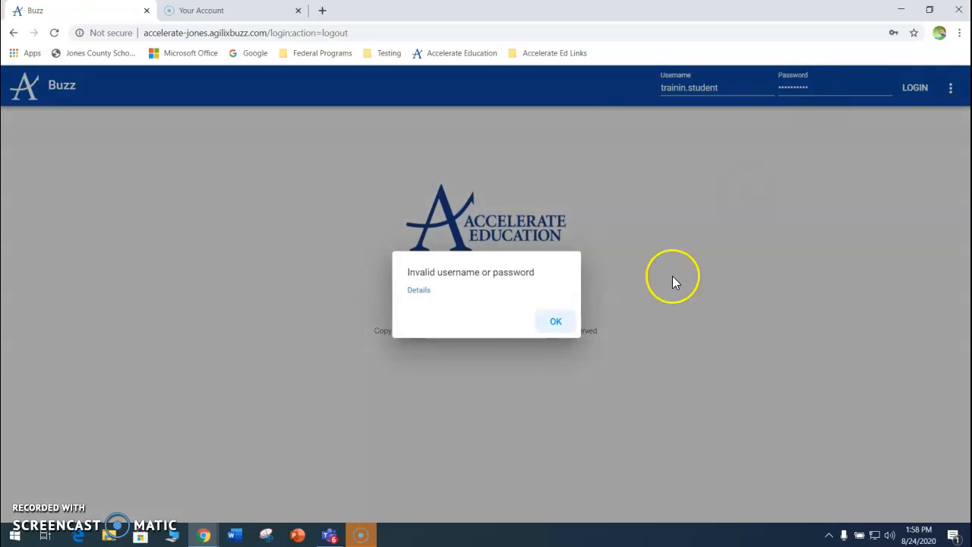
Dismiss the login error, add the missing "g" to the first word of the username and log in as the training student
click(555, 322)
click(685, 89)
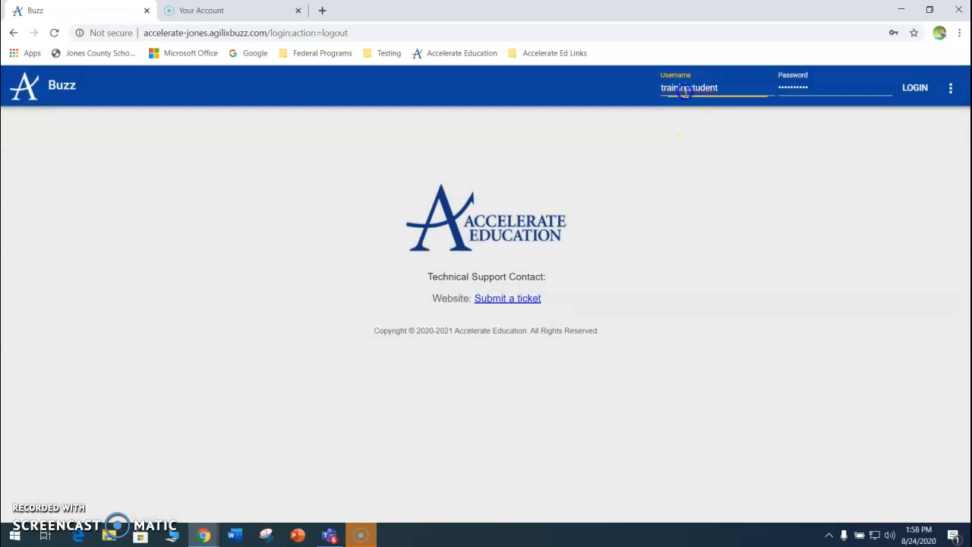
text(g)
click(911, 88)
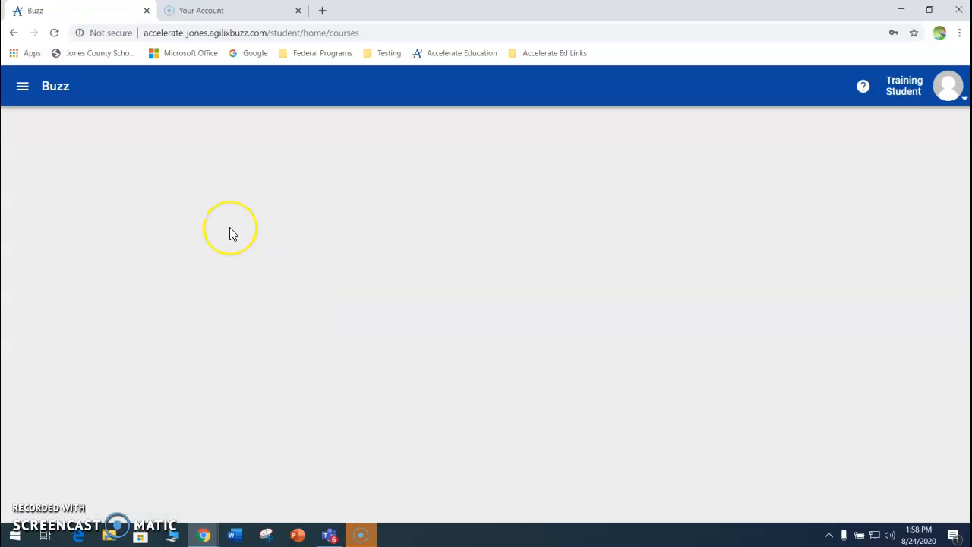
Open the Language Arts 1 B - Training Copy course from the student's course list
scroll(375, 384, down, 10)
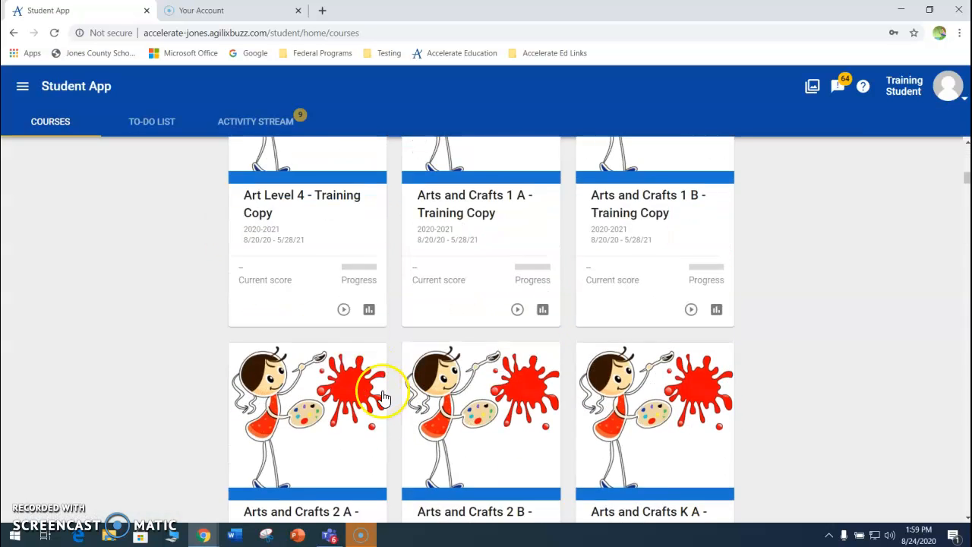
scroll(384, 397, down, 15)
scroll(384, 397, down, 14)
scroll(384, 397, up, 1)
click(304, 409)
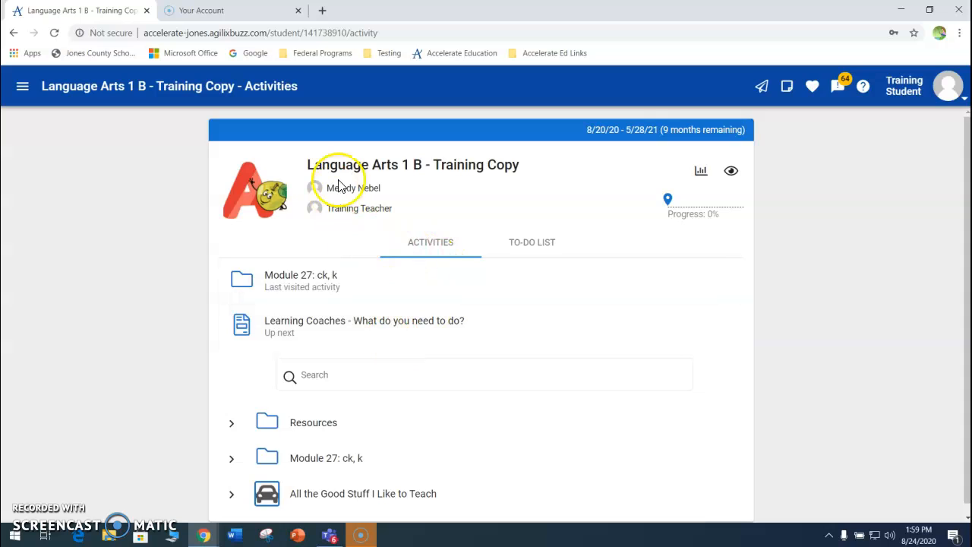
Check the student's communication notifications and the course's to-do list, and return to the course activities
click(837, 88)
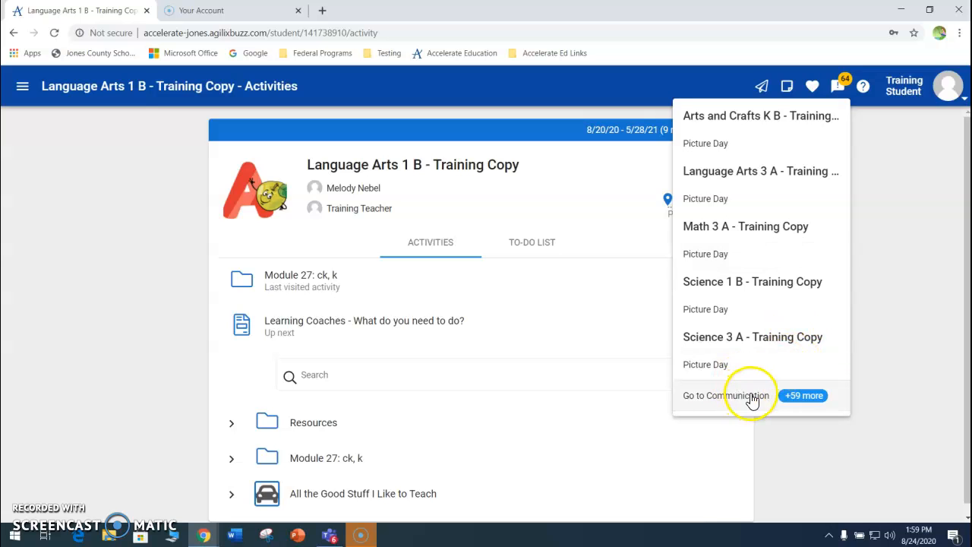
click(926, 252)
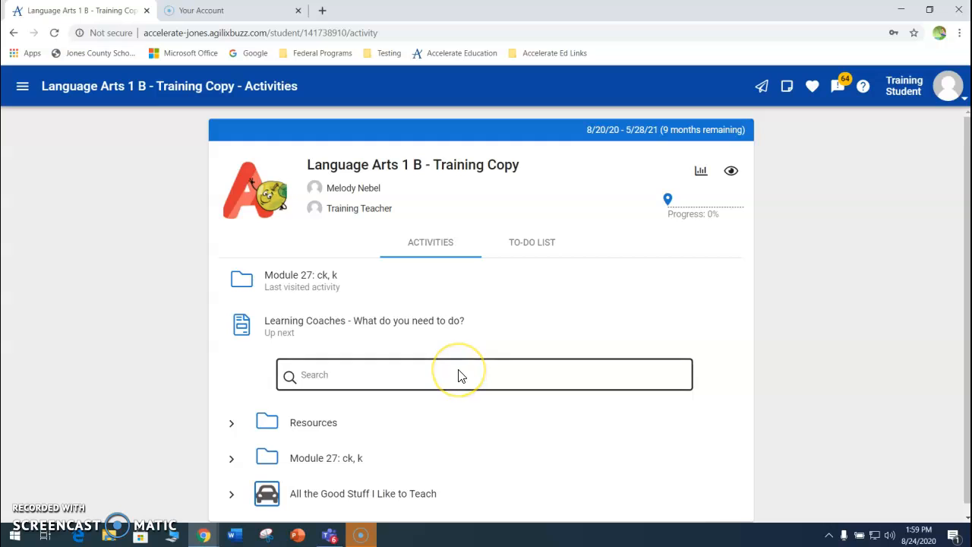
scroll(458, 373, down, 1)
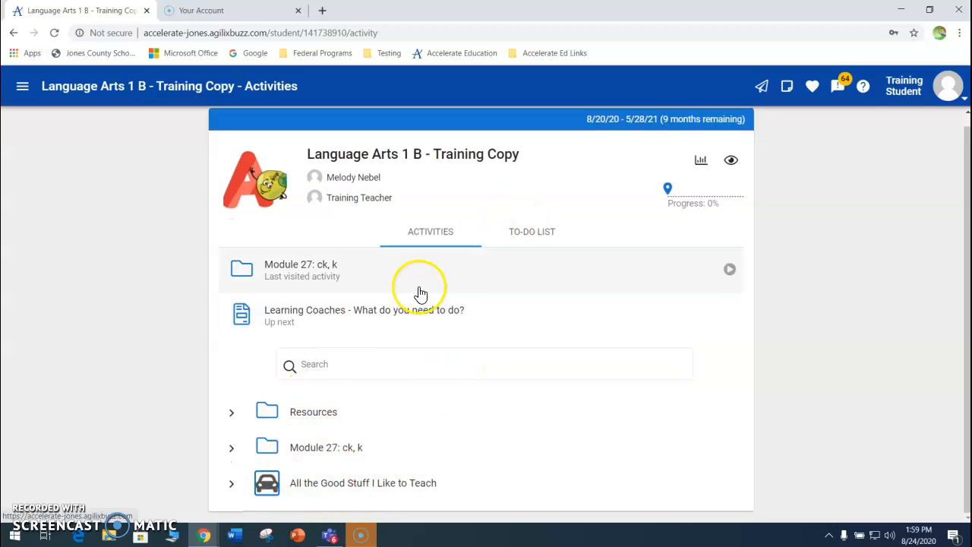
click(527, 244)
click(439, 243)
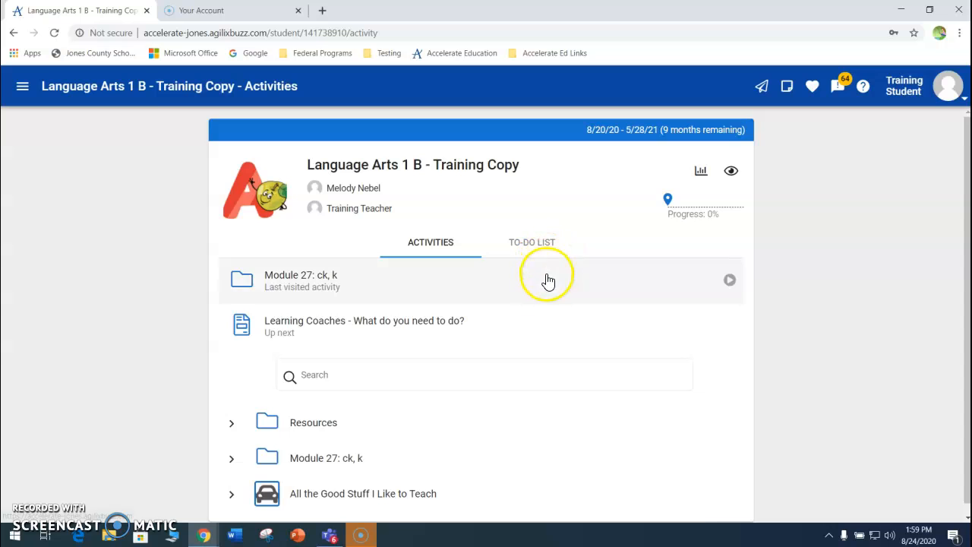
Open the folder "All the Good Stuff I Like to Teach" to check for the Complete F/R Lunch Application activity, and return to the course
scroll(430, 406, down, 1)
click(294, 486)
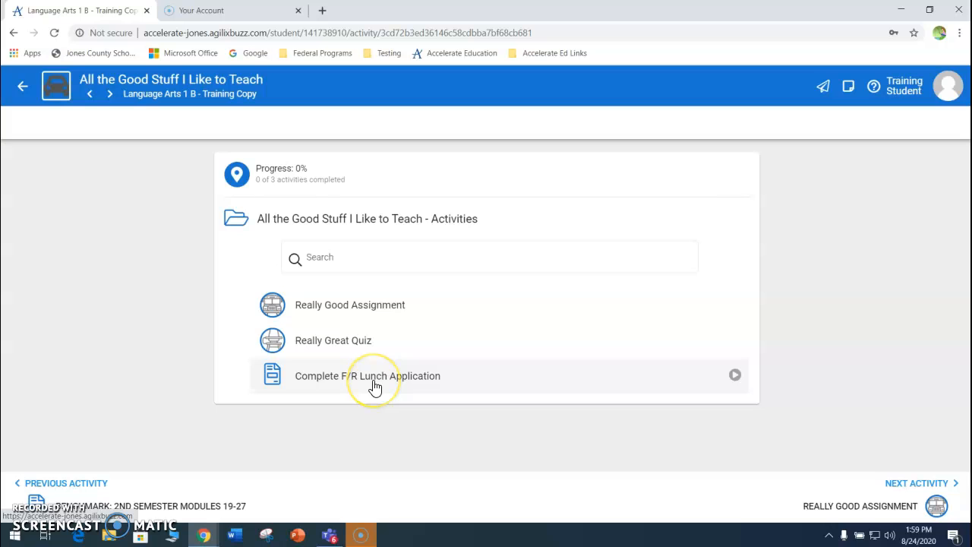
click(25, 90)
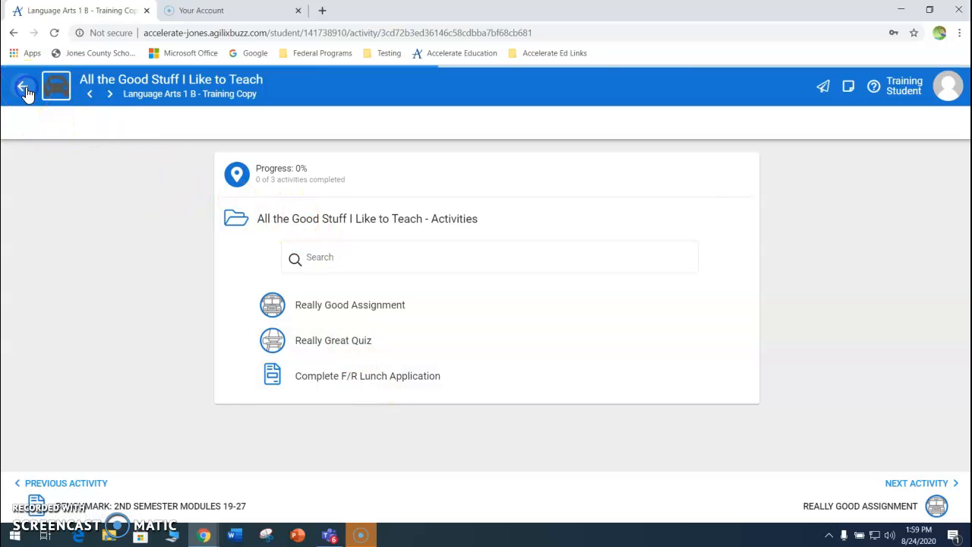